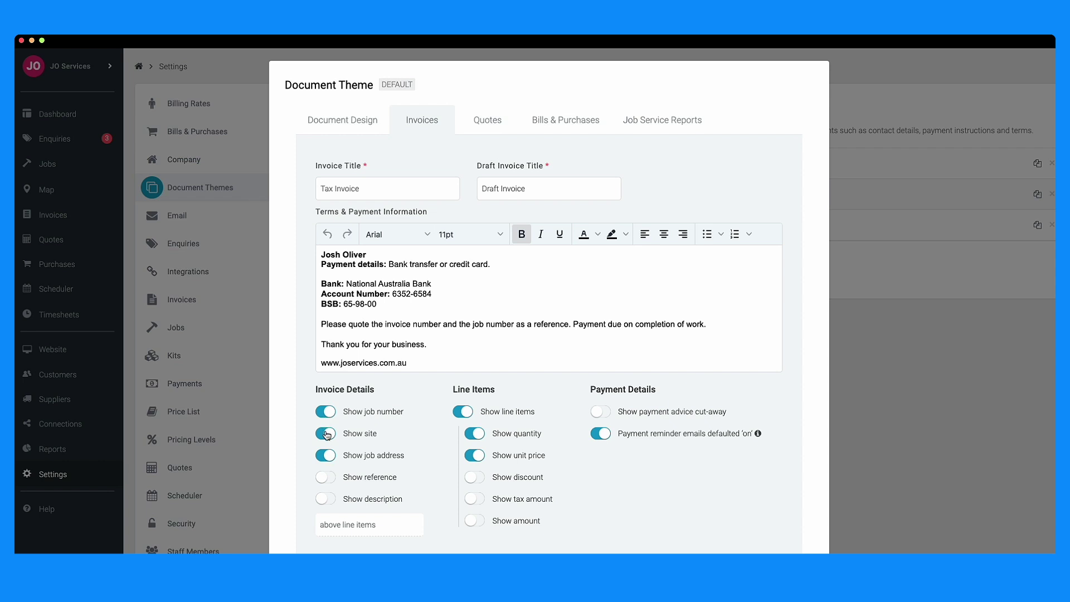
# Turn off Show site, turn on Show amount, and save a 'New GST' tax rate at 15%.
pyautogui.click(326, 434)
pyautogui.click(474, 521)
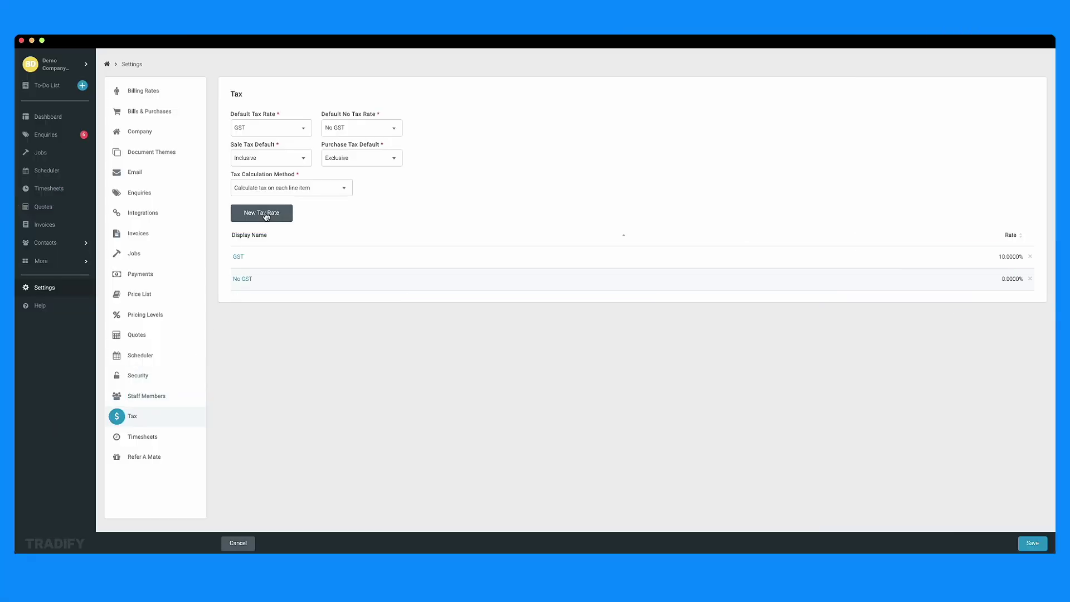
pyautogui.click(266, 214)
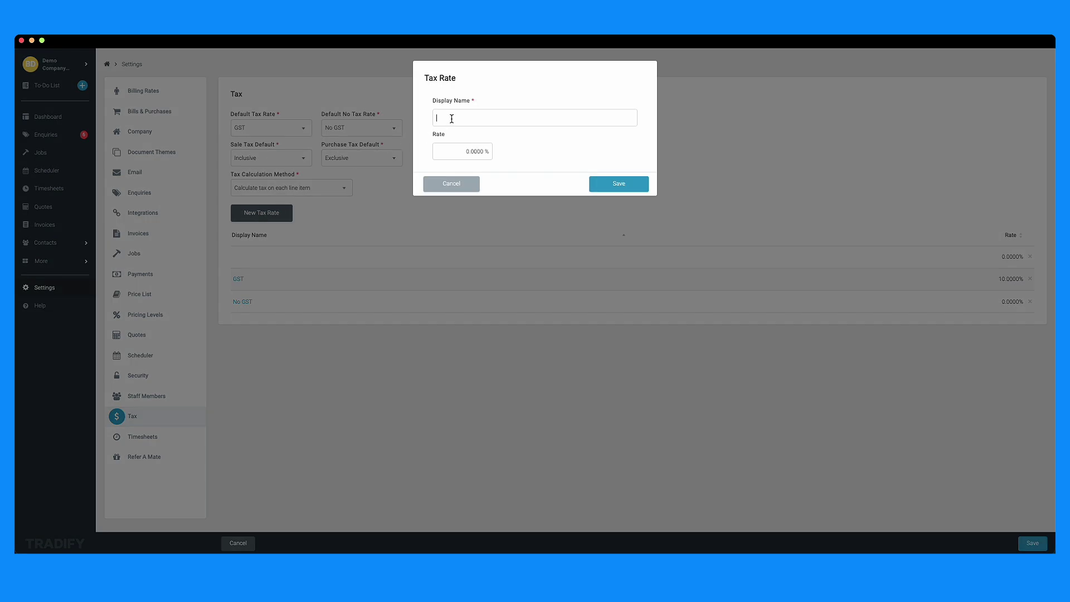
pyautogui.write('New GST')
pyautogui.click(471, 152)
pyautogui.write('14')
pyautogui.press('BackSpace')
pyautogui.write('5')
pyautogui.click(620, 190)
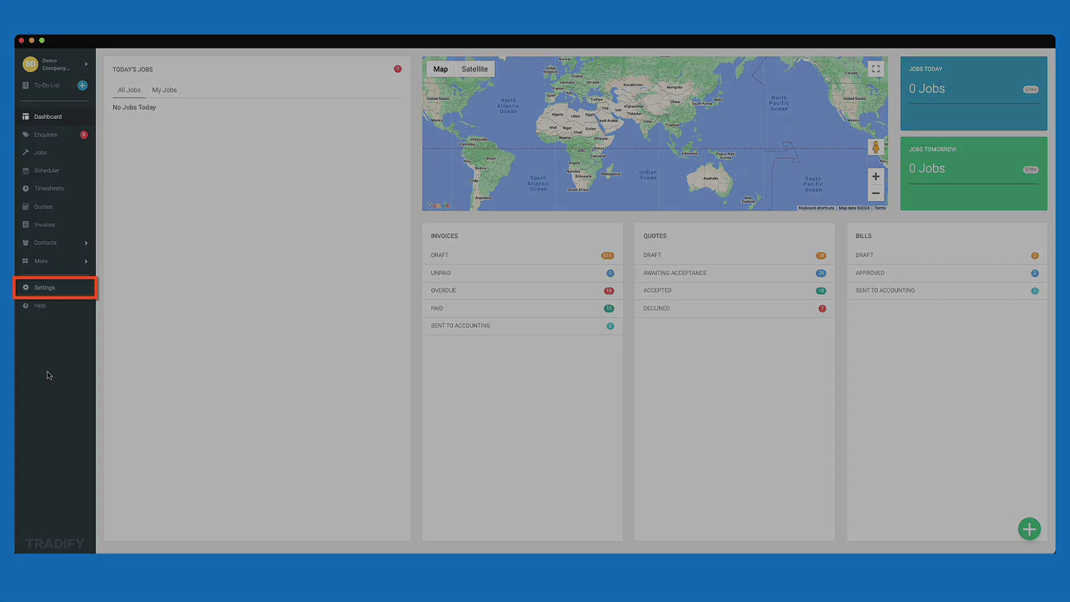
# Go to Settings and open the Tax page listing GST and No GST.
pyautogui.click(44, 296)
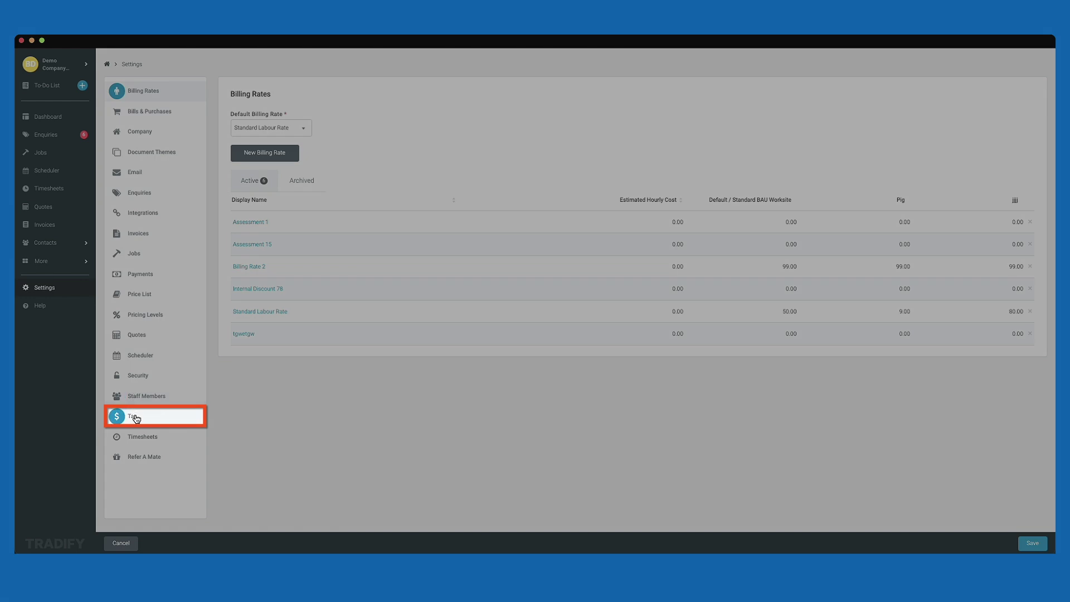
pyautogui.click(135, 419)
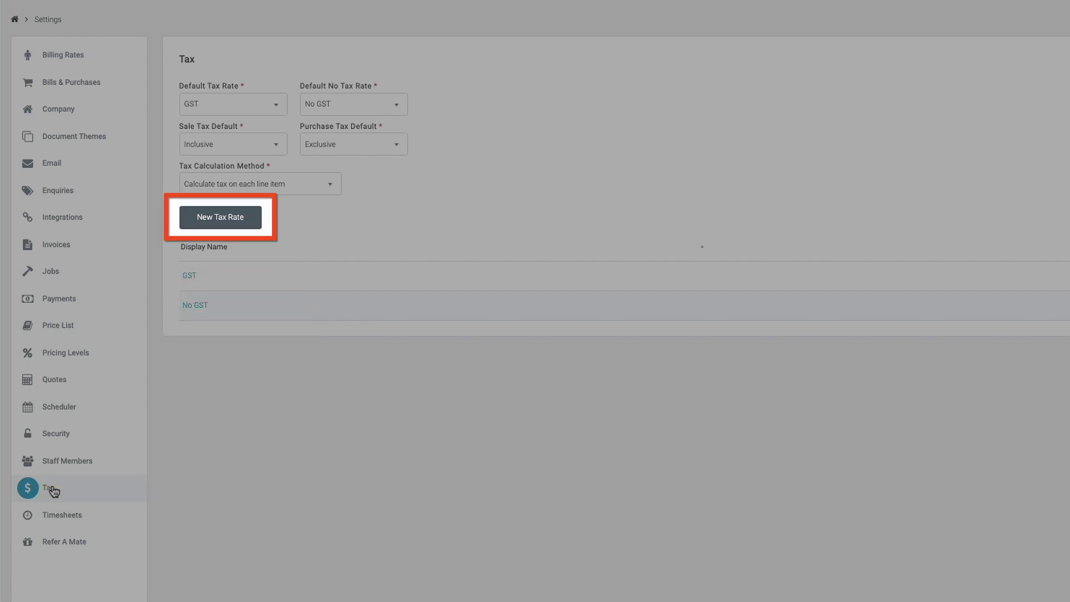
# Create a tax rate with display name 'New GST' and rate 15, and save it.
pyautogui.click(226, 219)
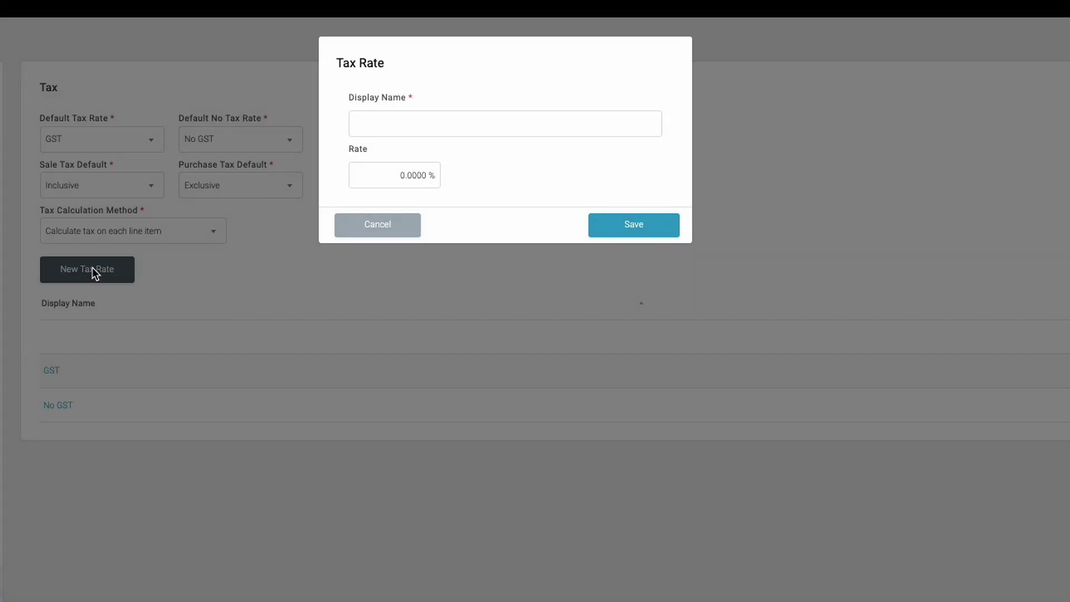
pyautogui.click(378, 124)
pyautogui.write('New GST')
pyautogui.click(409, 178)
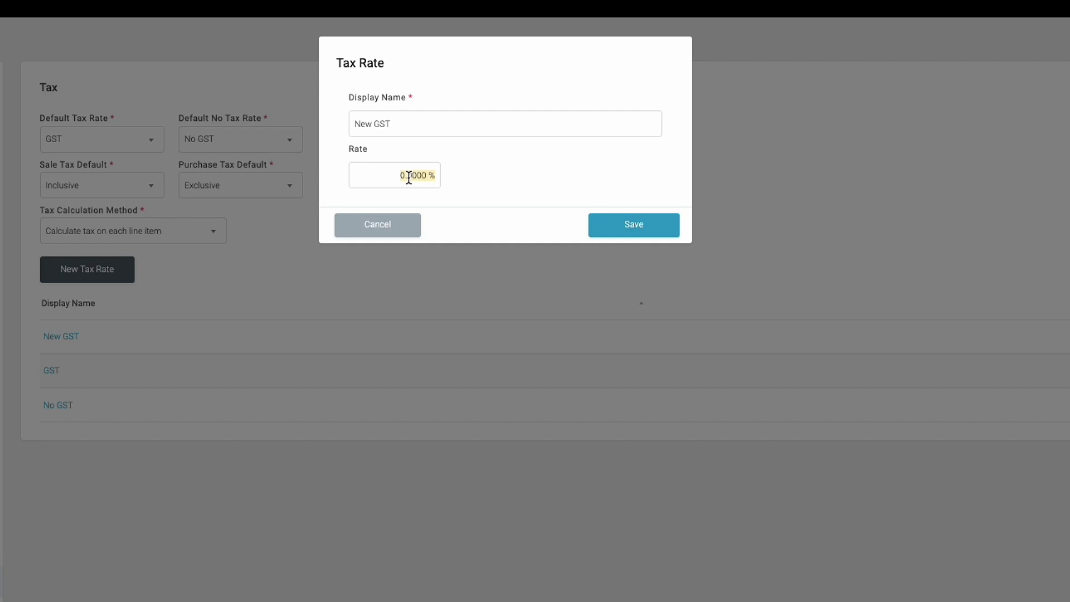
pyautogui.write('15')
pyautogui.click(634, 228)
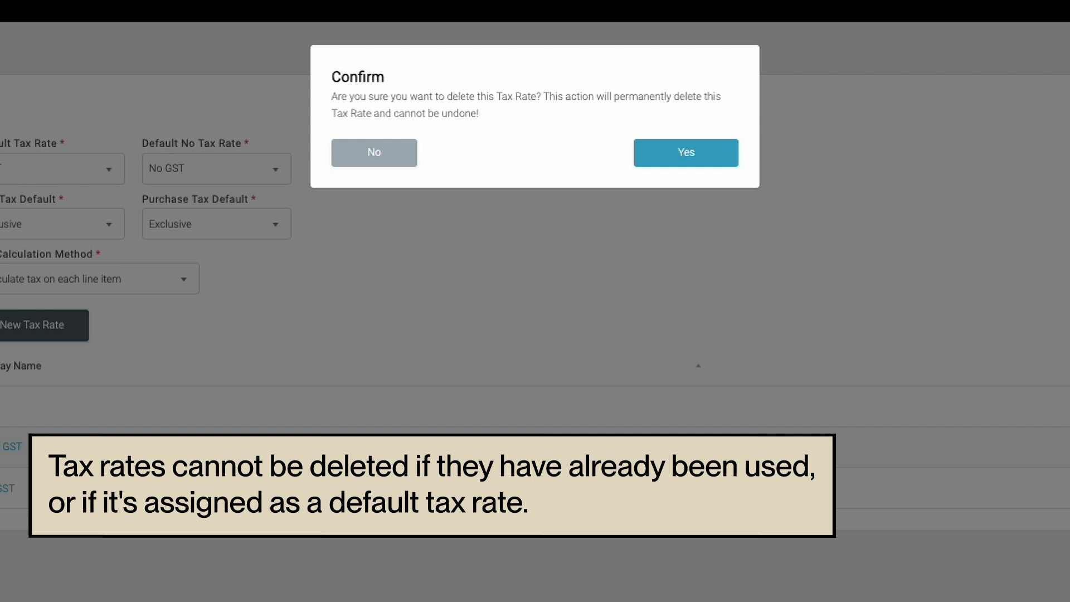
# Cancel deleting New GST, then mark the rate as archived and save it.
pyautogui.click(400, 165)
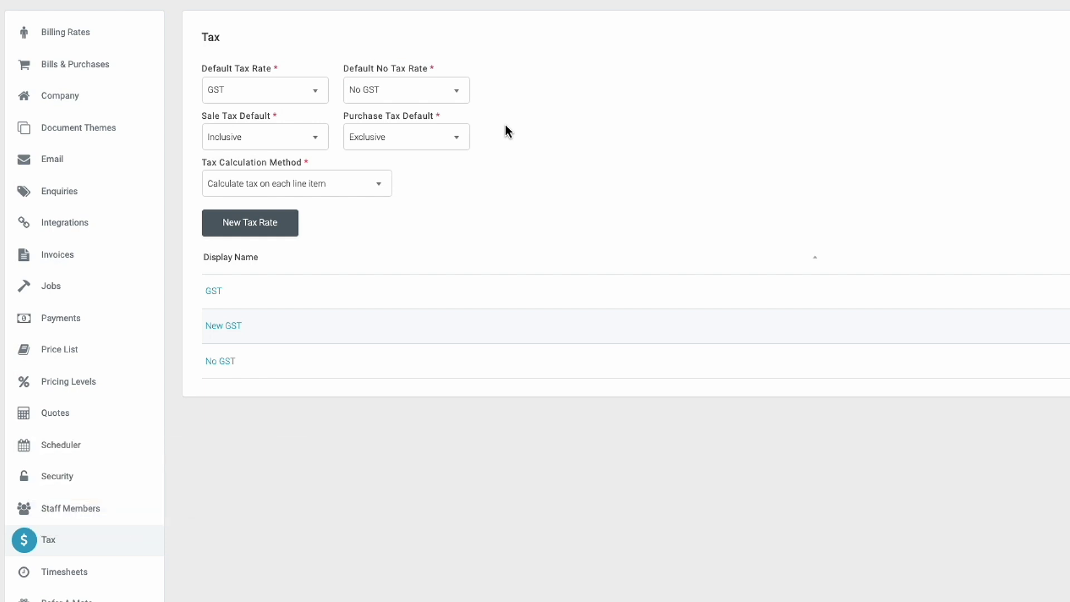
pyautogui.click(222, 328)
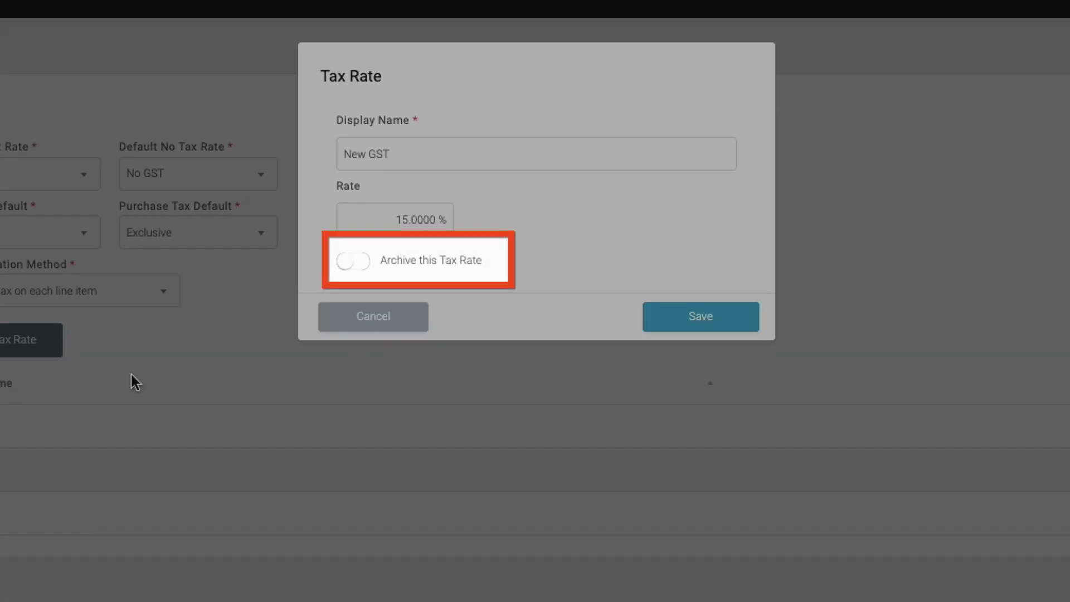
pyautogui.click(352, 261)
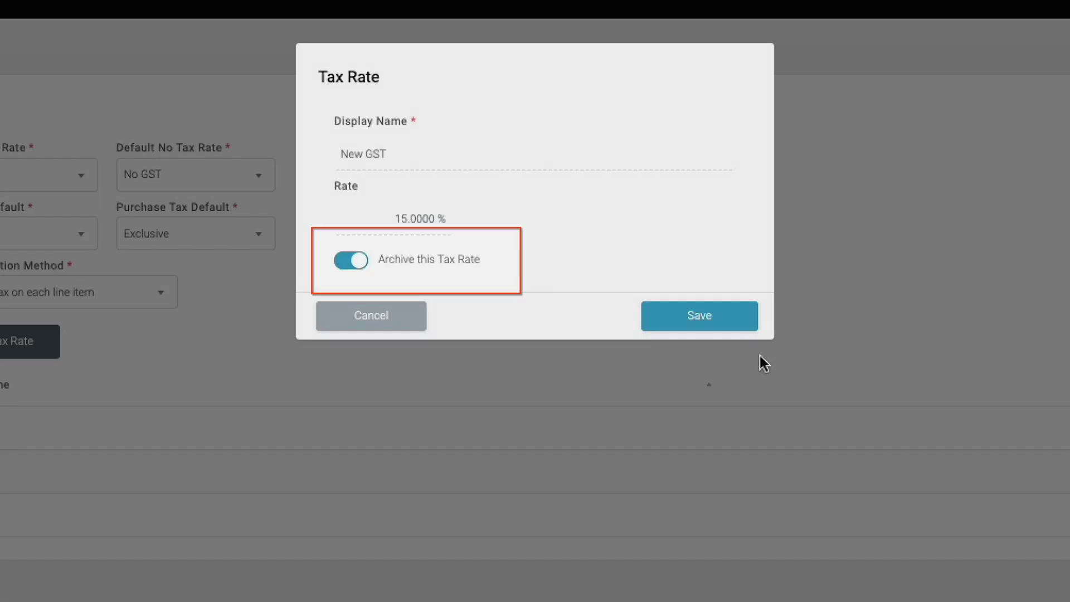
pyautogui.click(713, 321)
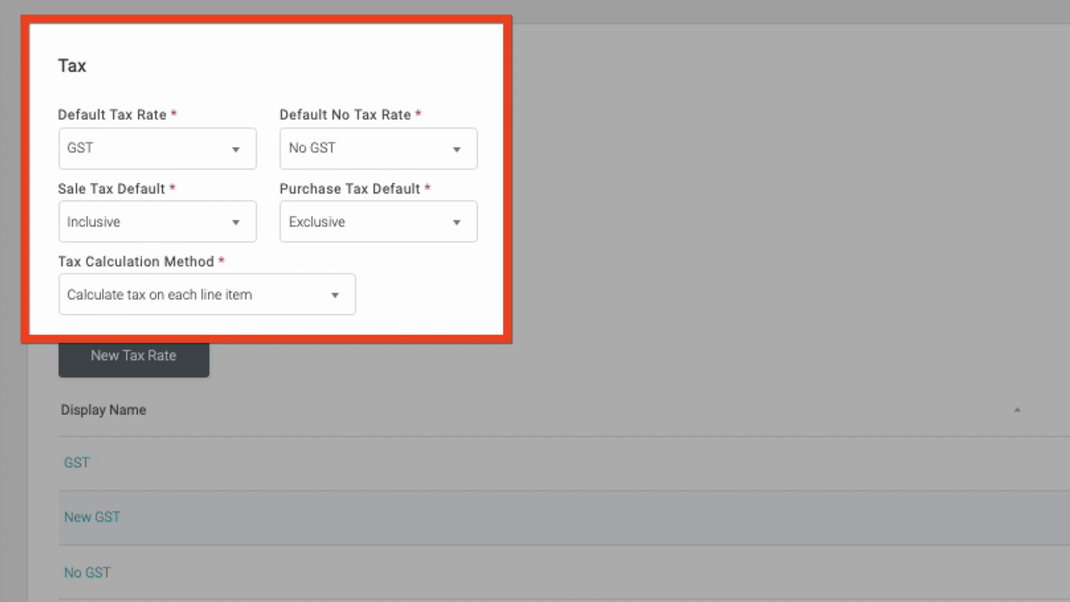
# Set GST as the Default Tax Rate and No GST as the Default No Tax Rate.
pyautogui.click(239, 156)
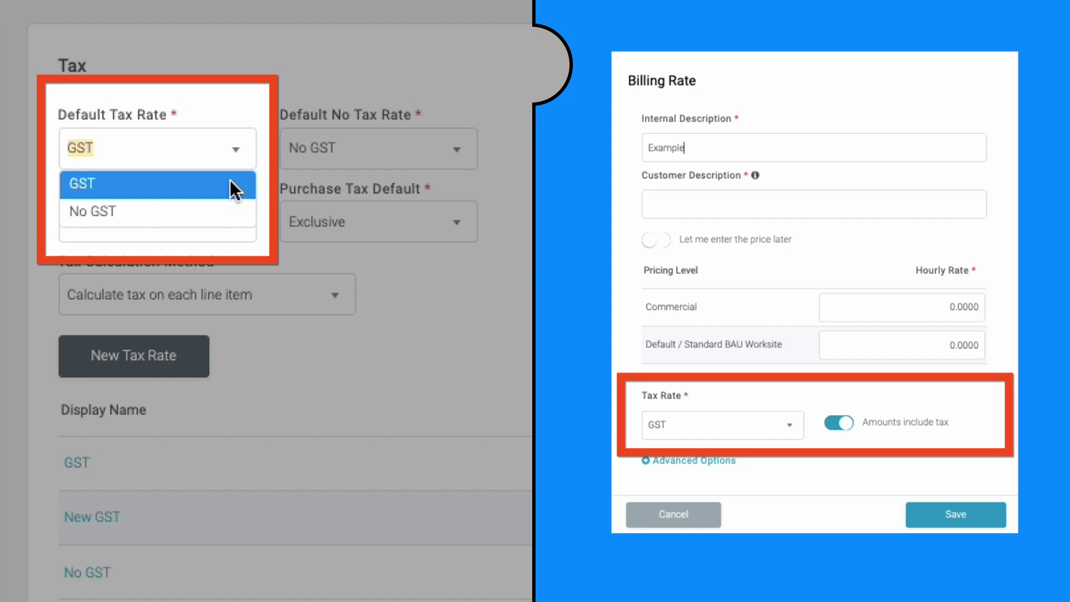
pyautogui.click(229, 179)
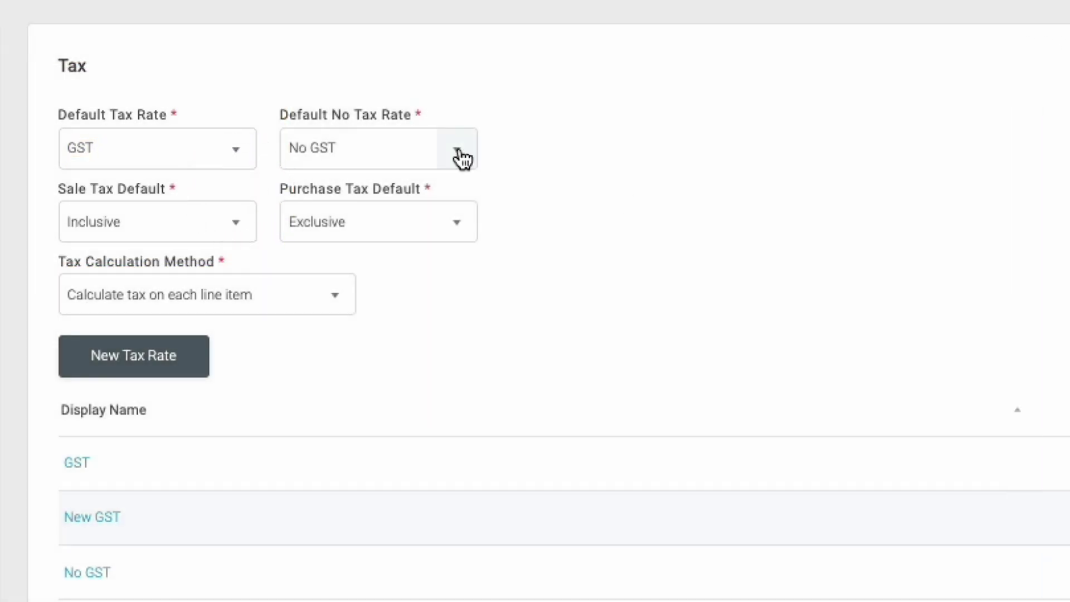
pyautogui.click(457, 150)
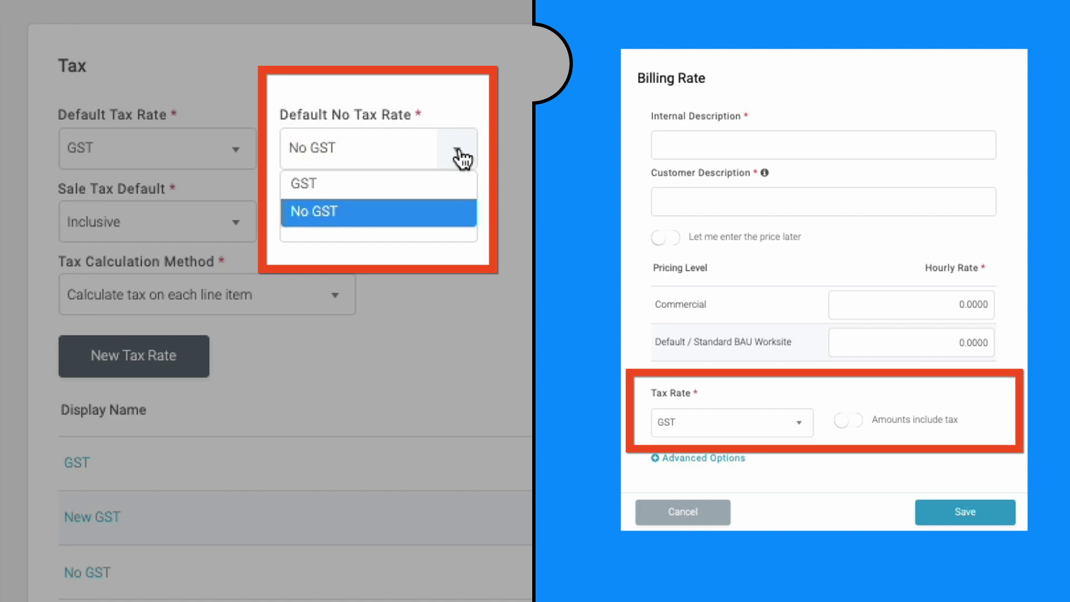
pyautogui.click(461, 159)
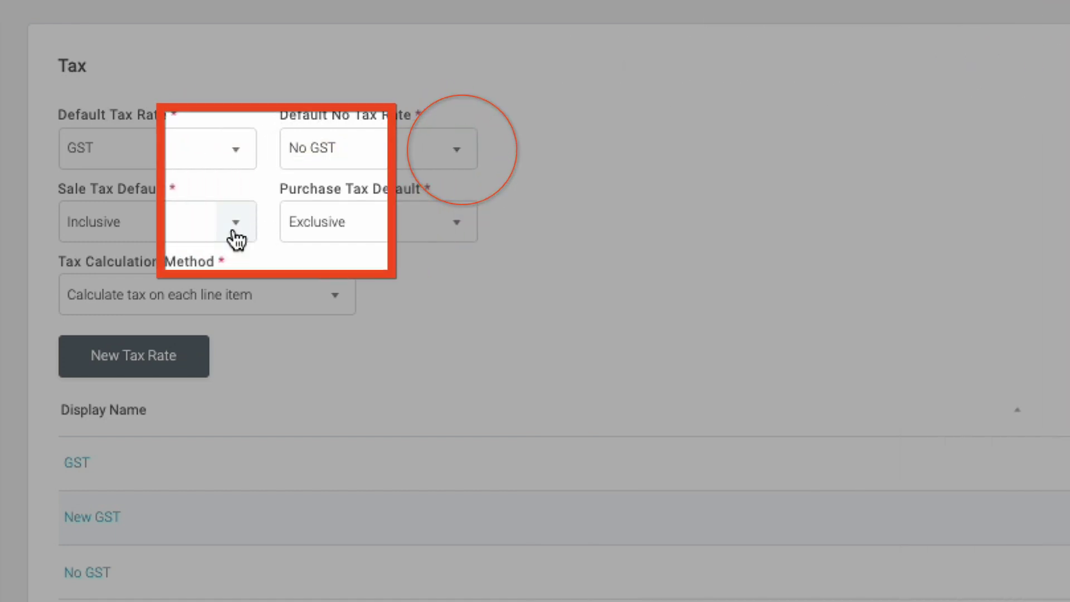
# Choose Inclusive for Sale Tax Default and Exclusive for Purchase Tax Default.
pyautogui.click(235, 231)
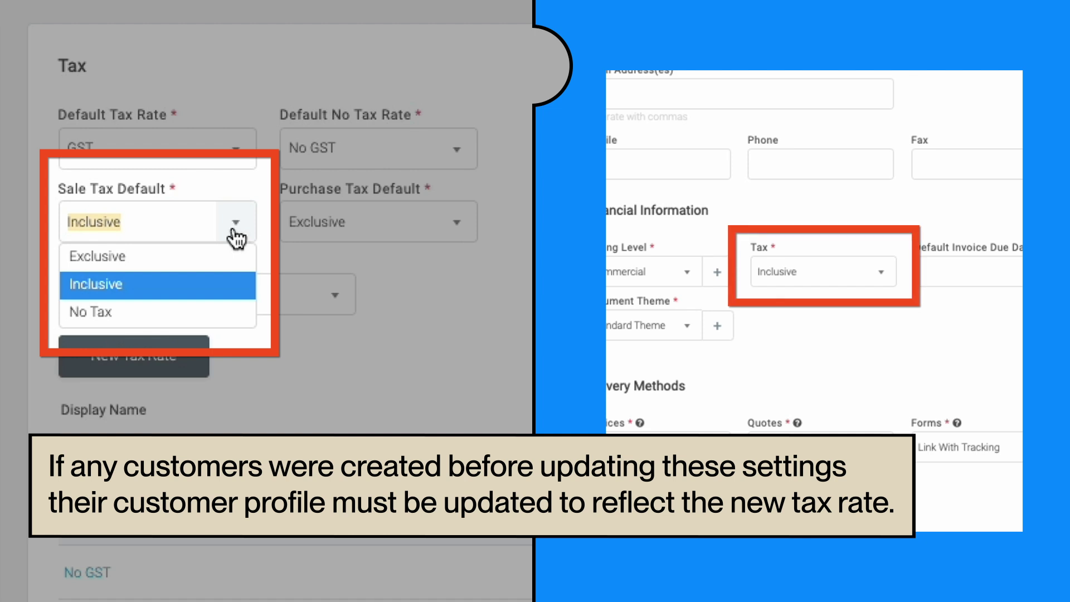
pyautogui.click(236, 233)
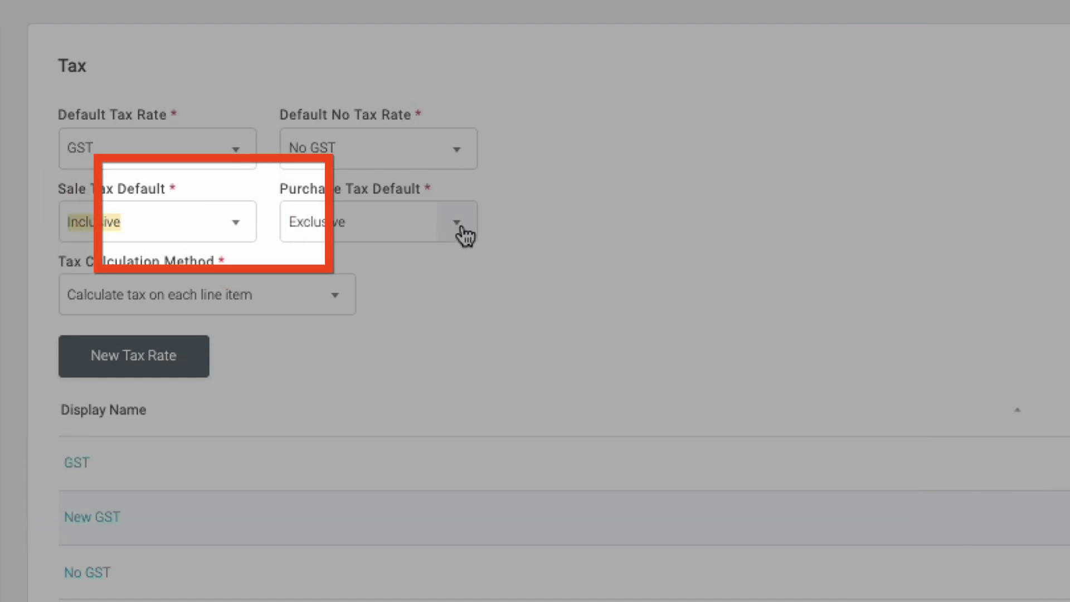
pyautogui.click(462, 226)
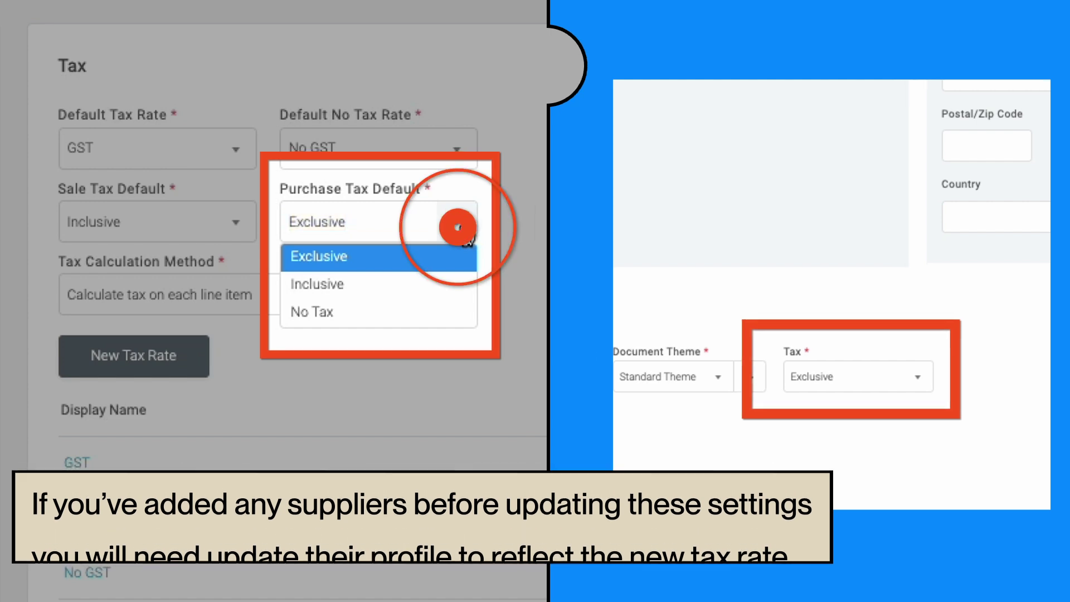
pyautogui.click(418, 255)
# Set Tax Calculation Method to 'Calculate tax on each line item'.
pyautogui.click(340, 298)
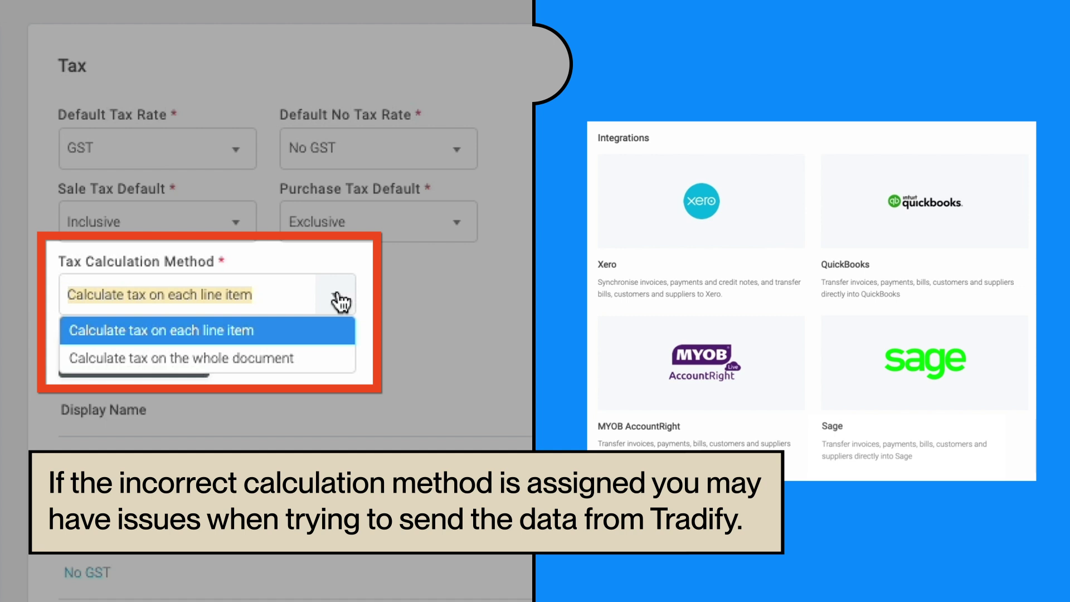
pyautogui.click(339, 301)
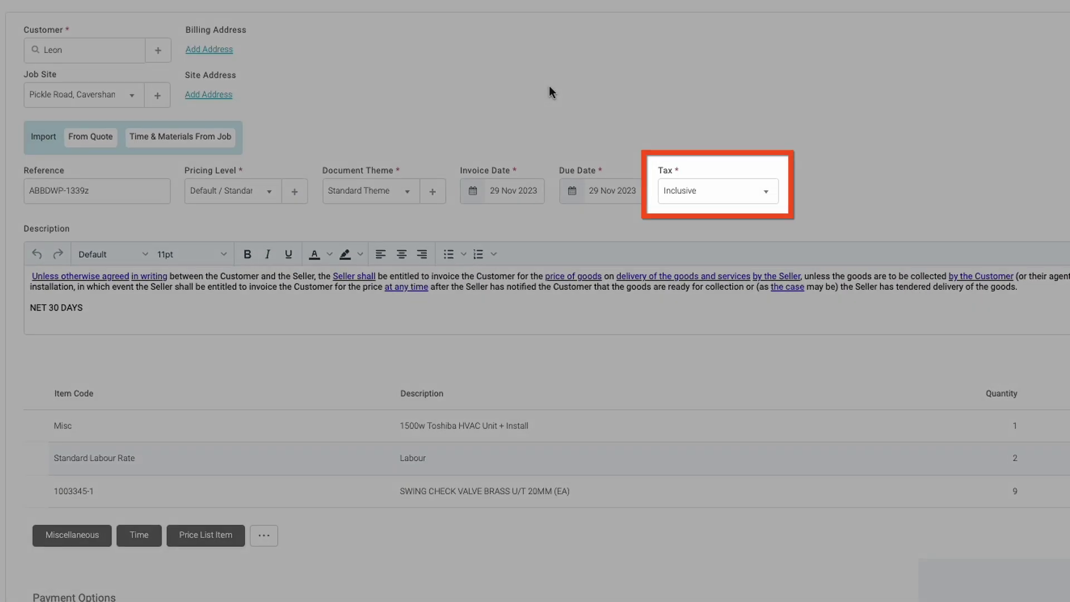
# Keep invoice IV00386's tax at Inclusive, giving a 765.00 total with 69.54 GST.
pyautogui.click(767, 192)
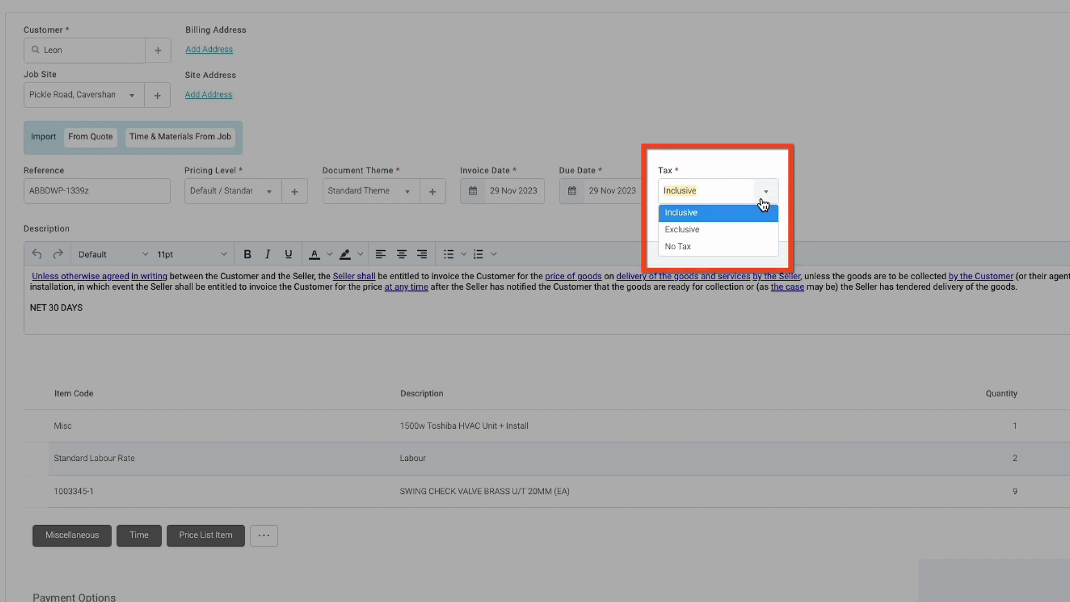
pyautogui.click(687, 214)
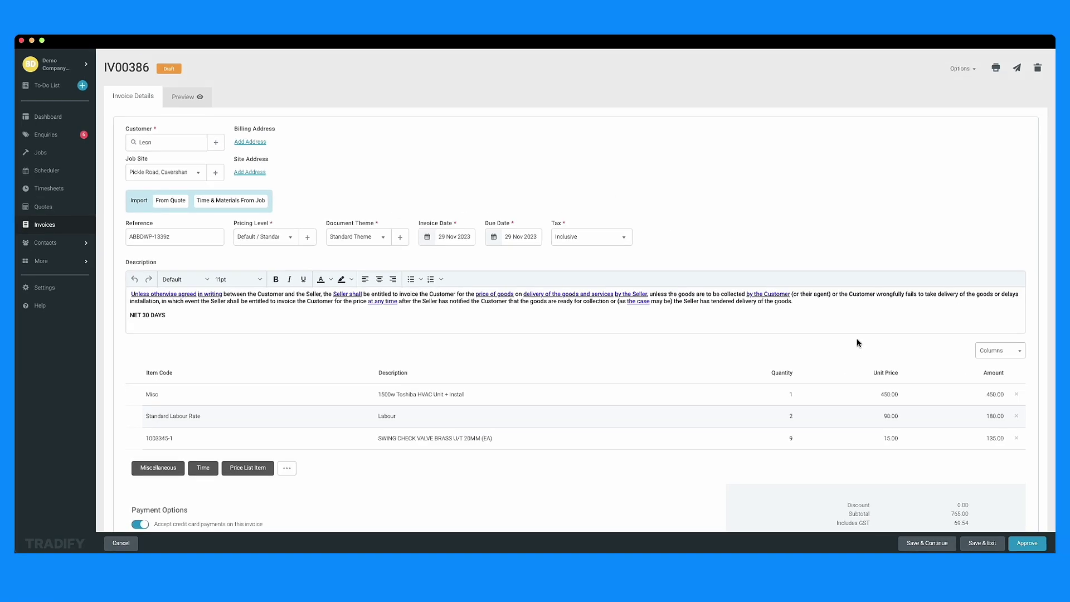
pyautogui.scroll(-1, 864, 348)
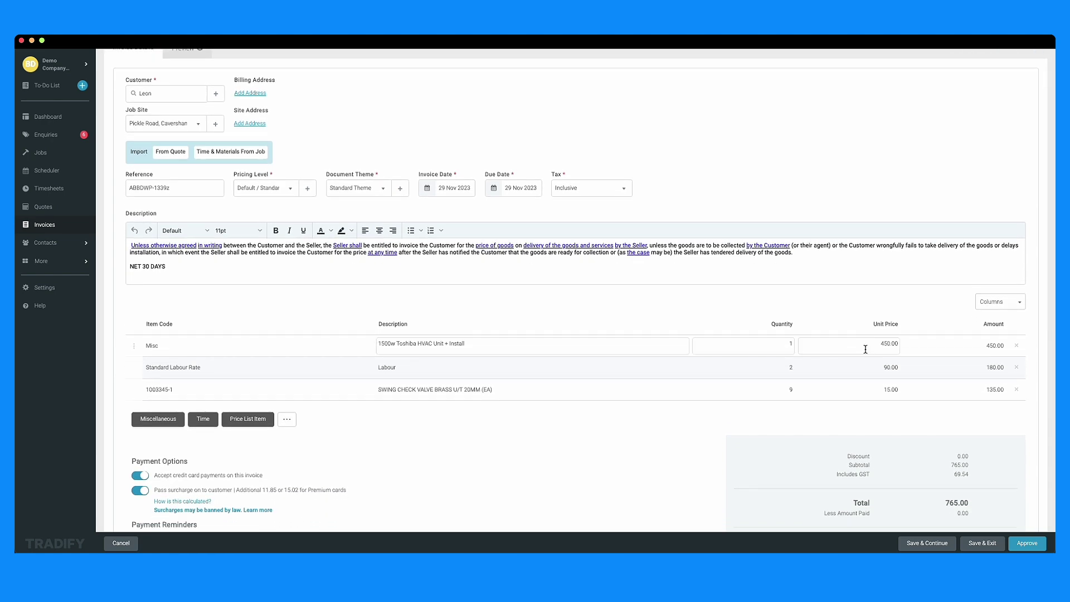
pyautogui.click(766, 367)
# Add a Tax Rate column to the invoice line items.
pyautogui.click(1000, 301)
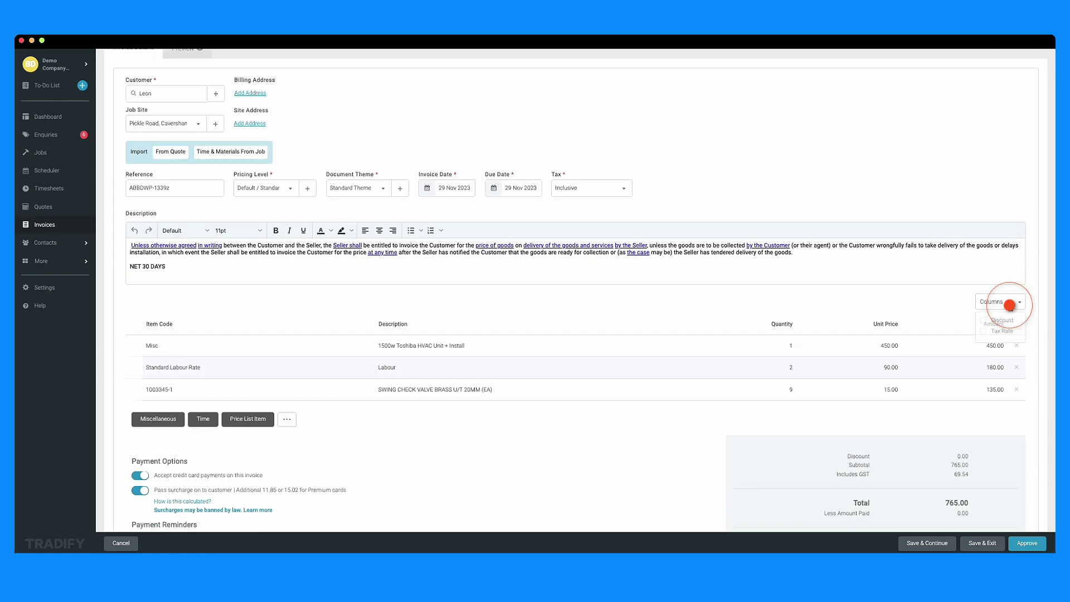
pyautogui.click(982, 331)
pyautogui.click(890, 319)
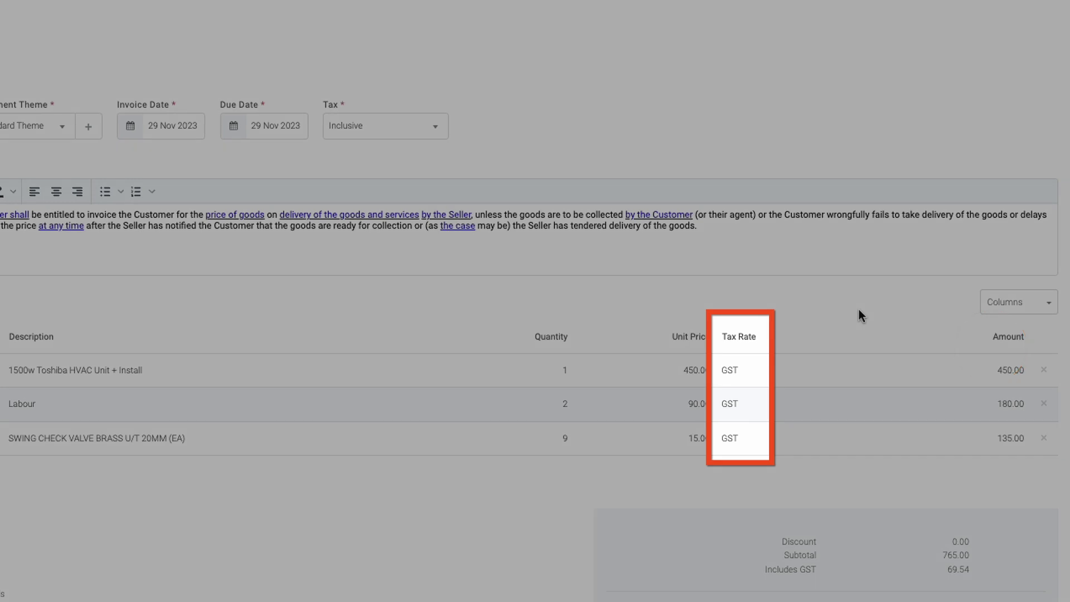
# Set the HVAC unit line's tax rate to No GST, reducing included GST to 28.63.
pyautogui.click(736, 368)
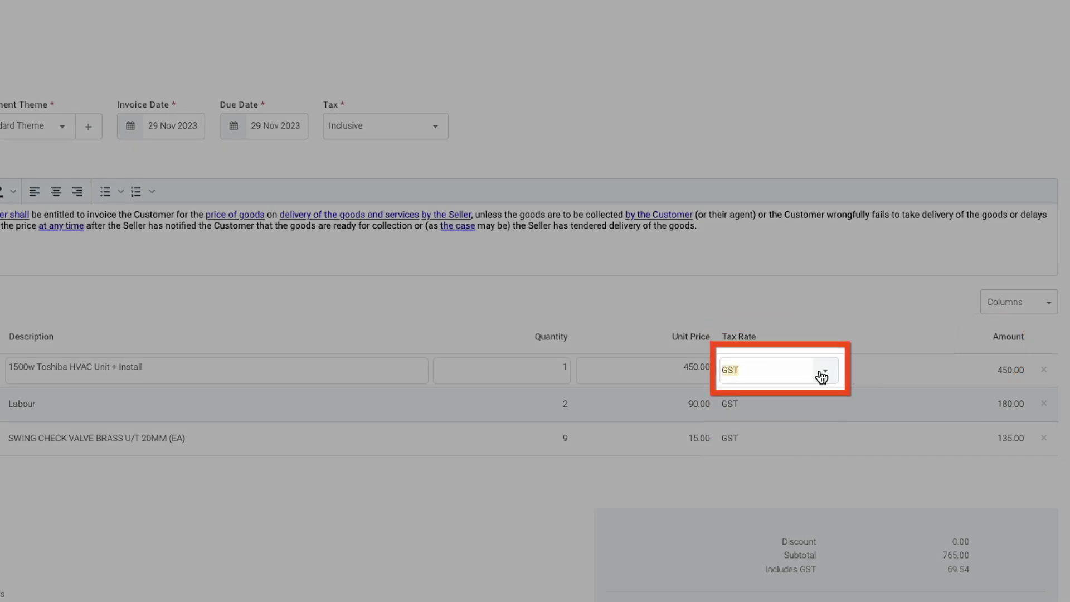
pyautogui.click(822, 374)
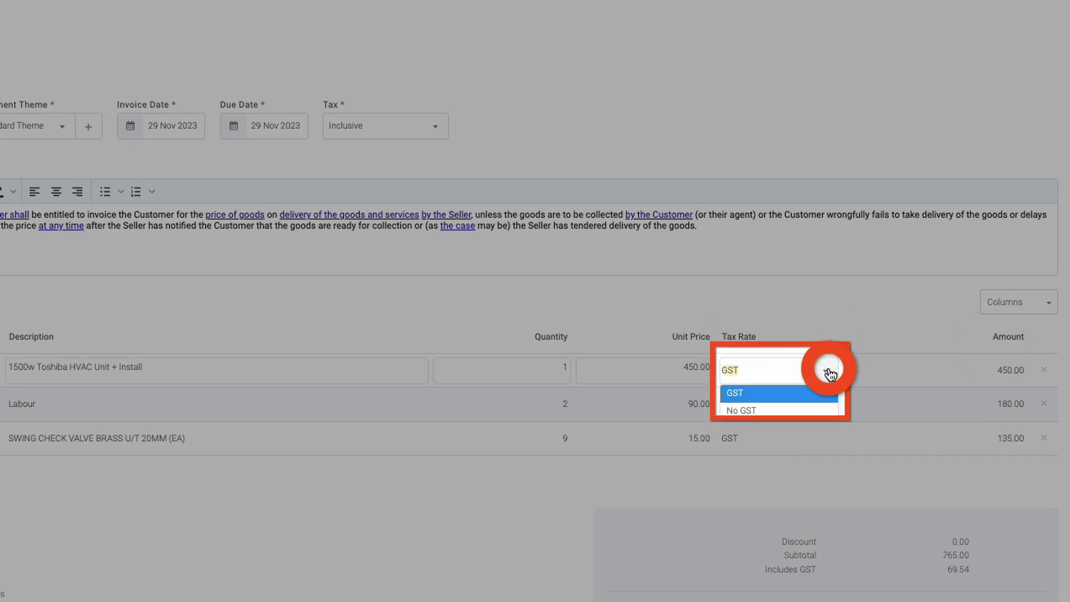
pyautogui.click(788, 410)
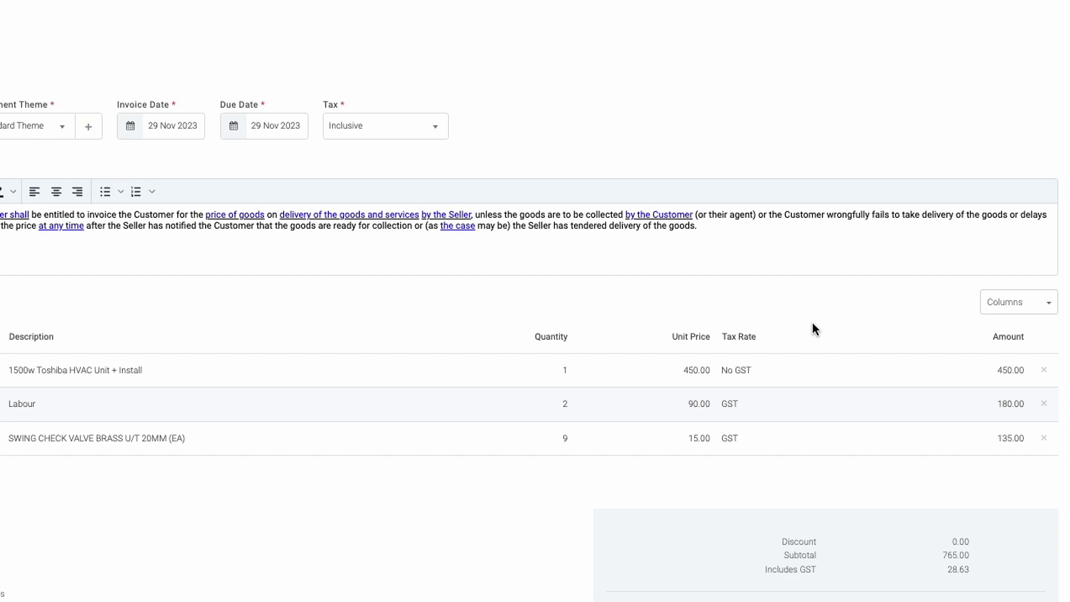
pyautogui.scroll(-1, 488, 593)
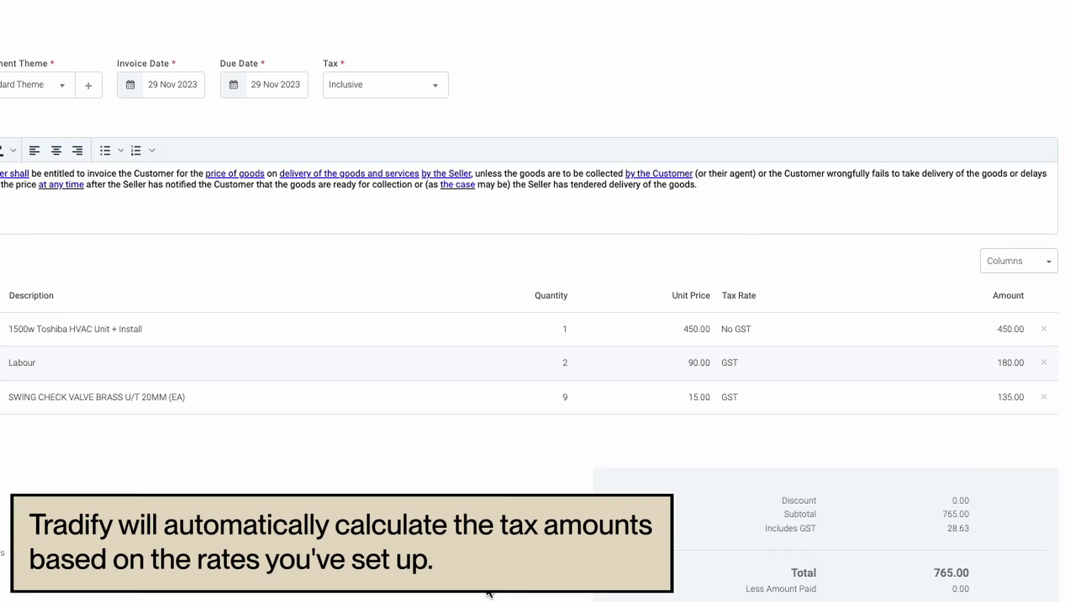
pyautogui.scroll(-2, 488, 594)
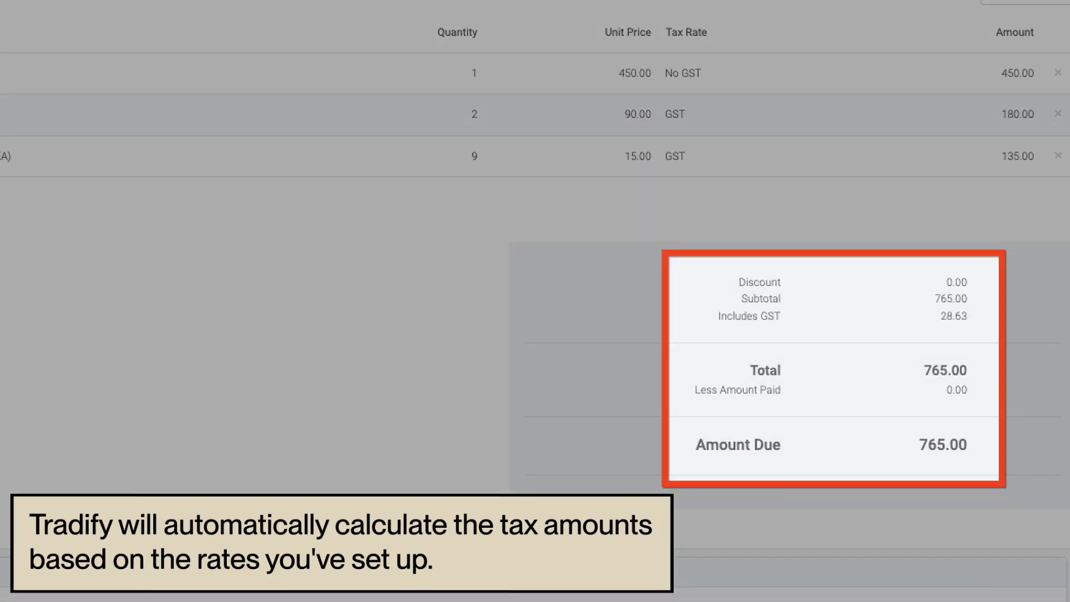